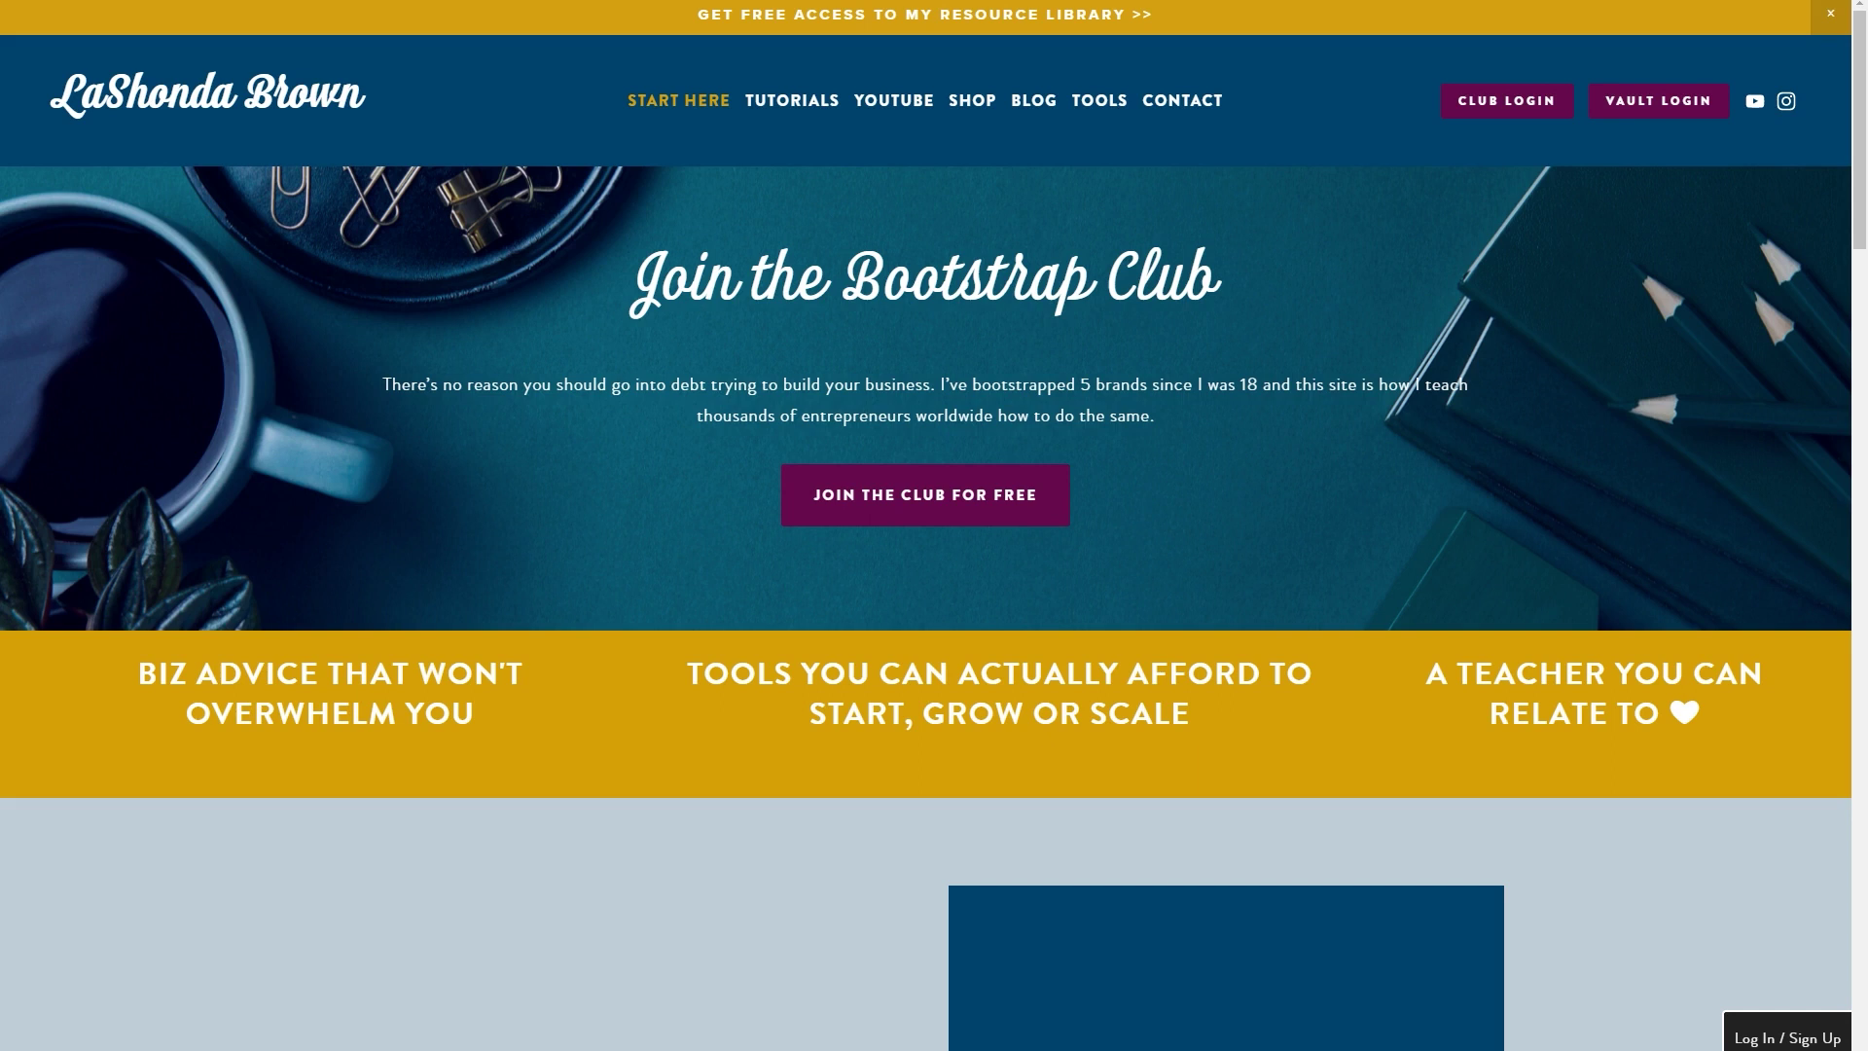
Open the Bootstrap Club's free 'Join the Club' sign-up form
left_click(850, 494)
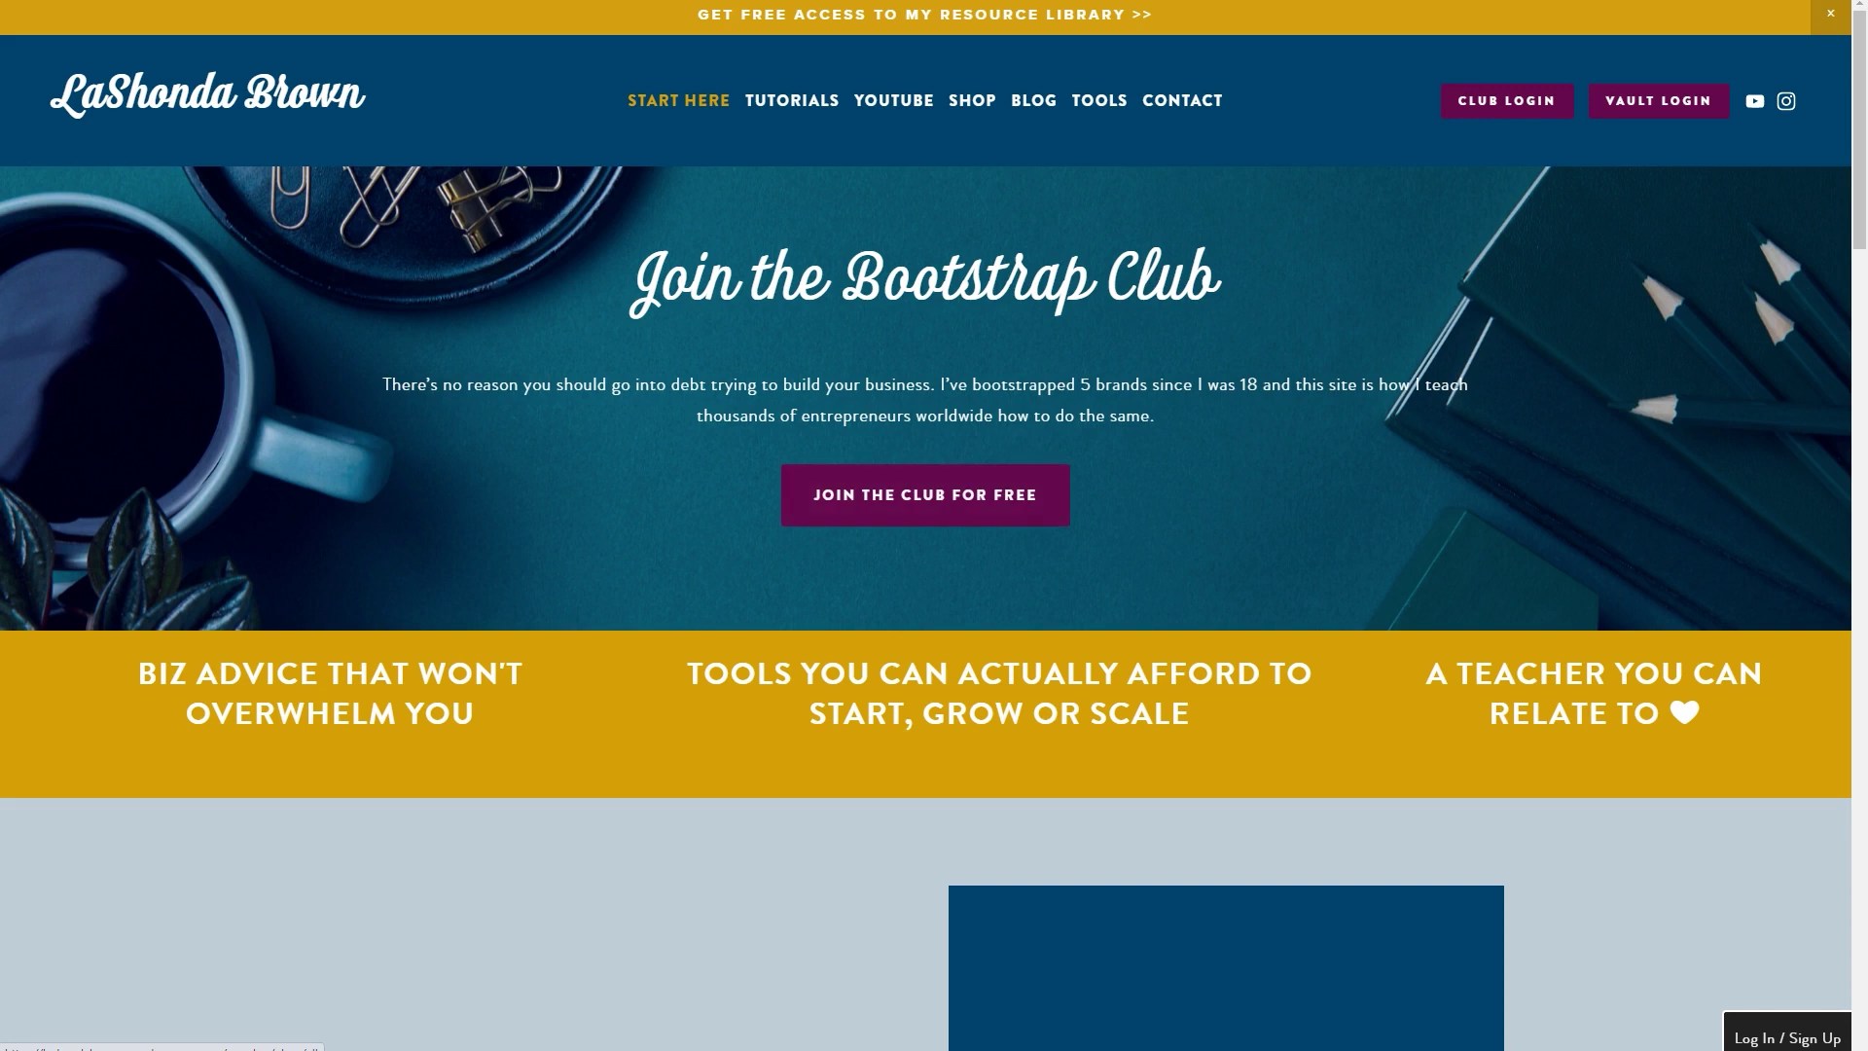
scroll(935, 525, "down", 10)
scroll(934, 526, "down", 10)
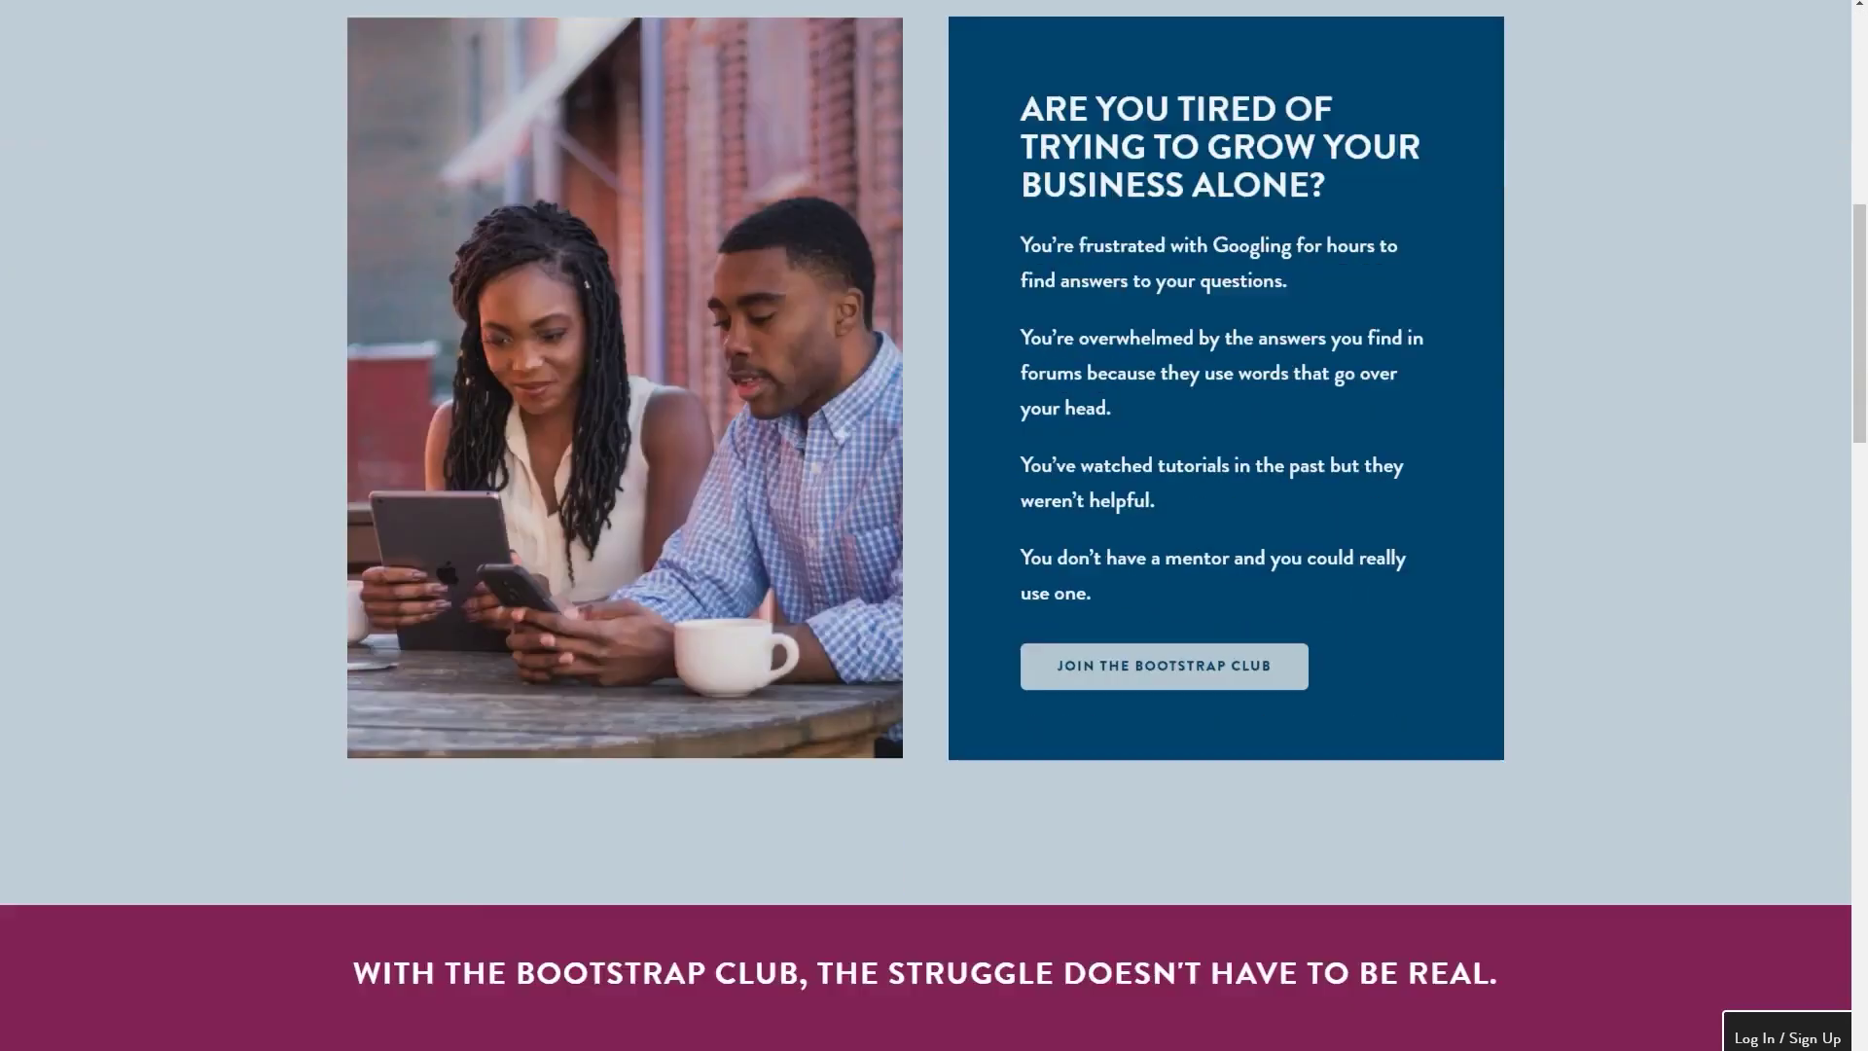
scroll(934, 525, "down", 5)
scroll(935, 526, "down", 3)
scroll(934, 525, "down", 1)
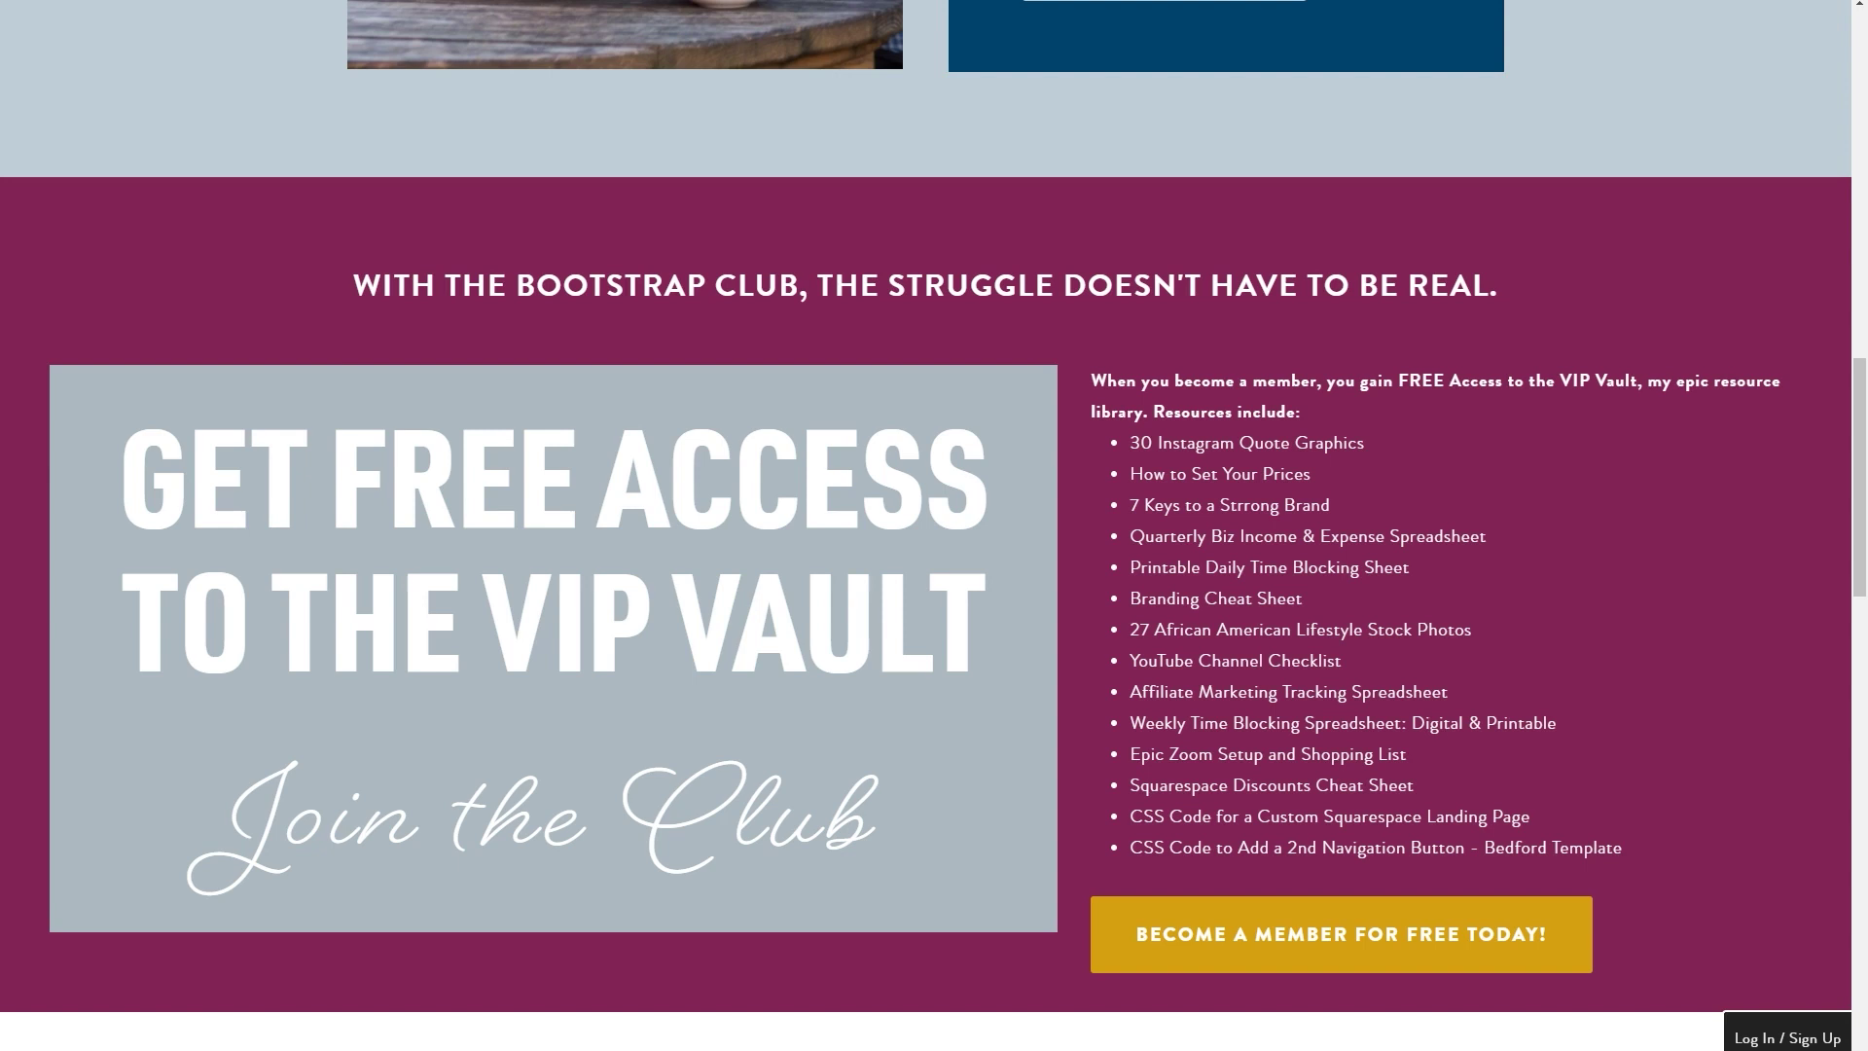
scroll(935, 526, "down", 6)
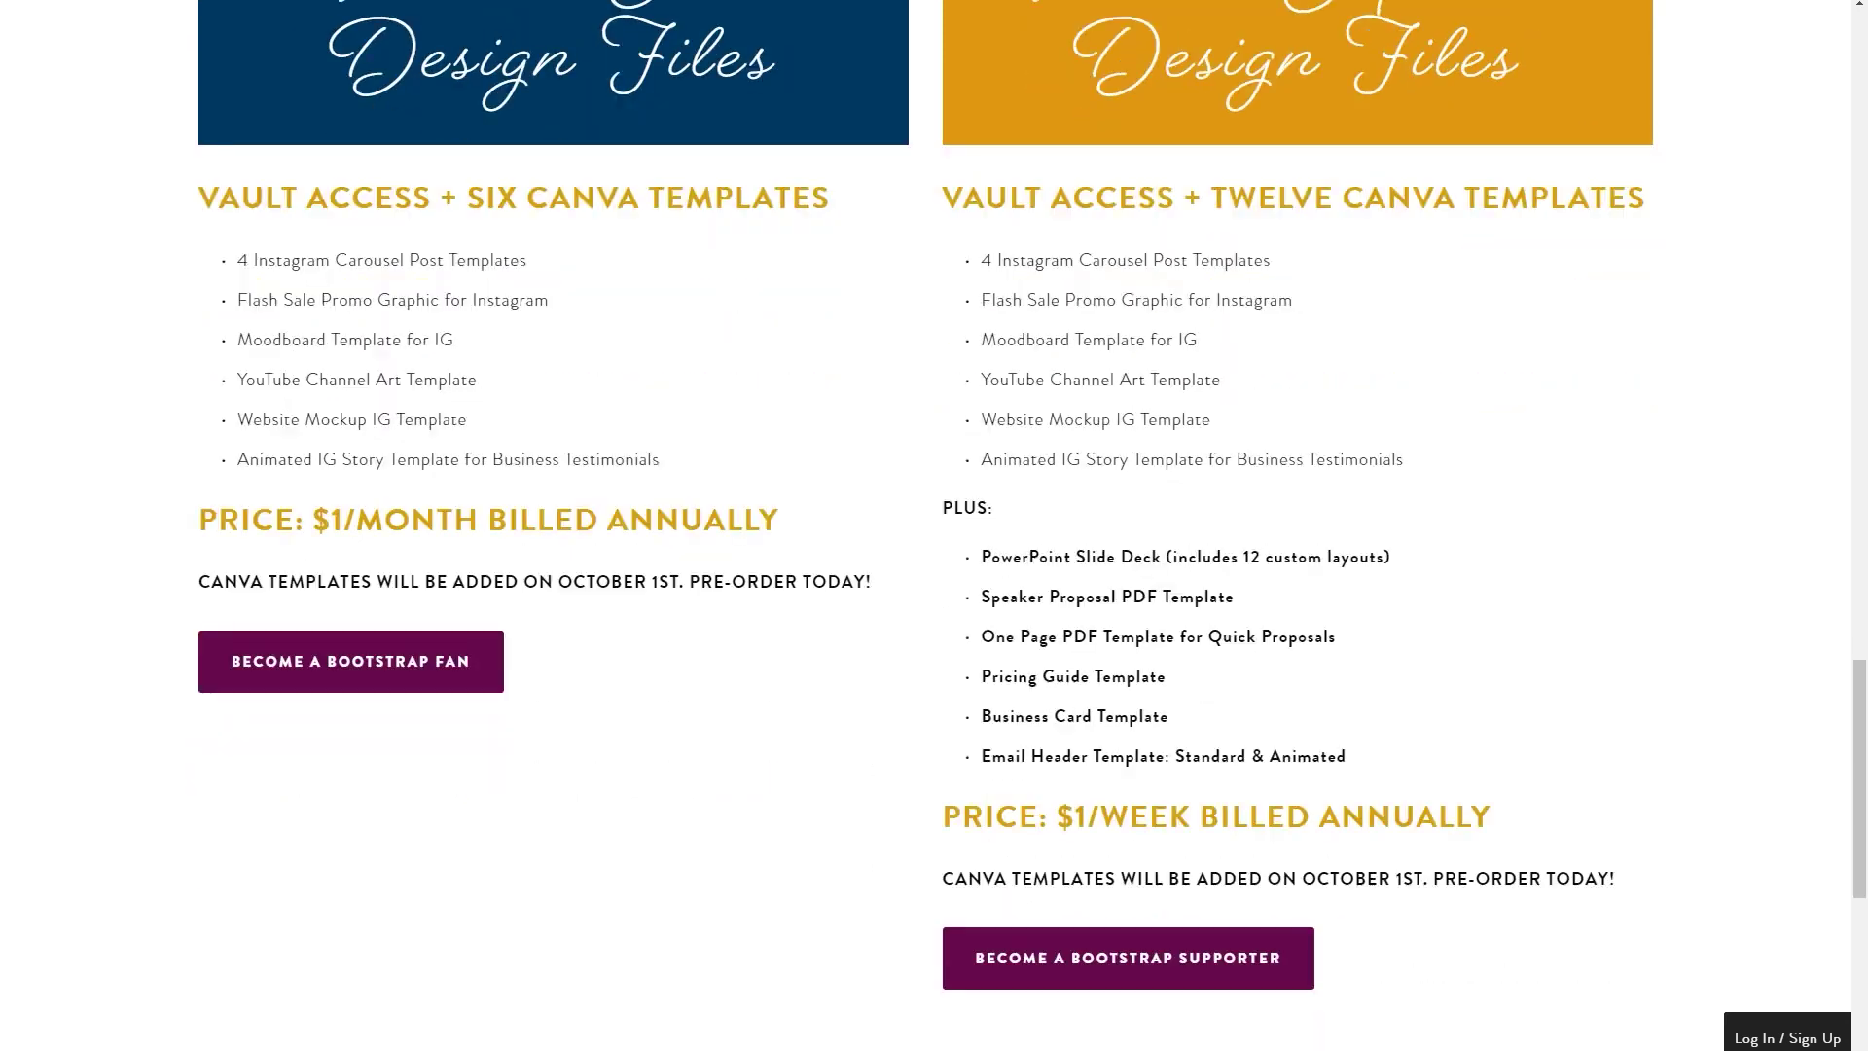
scroll(934, 525, "down", 2)
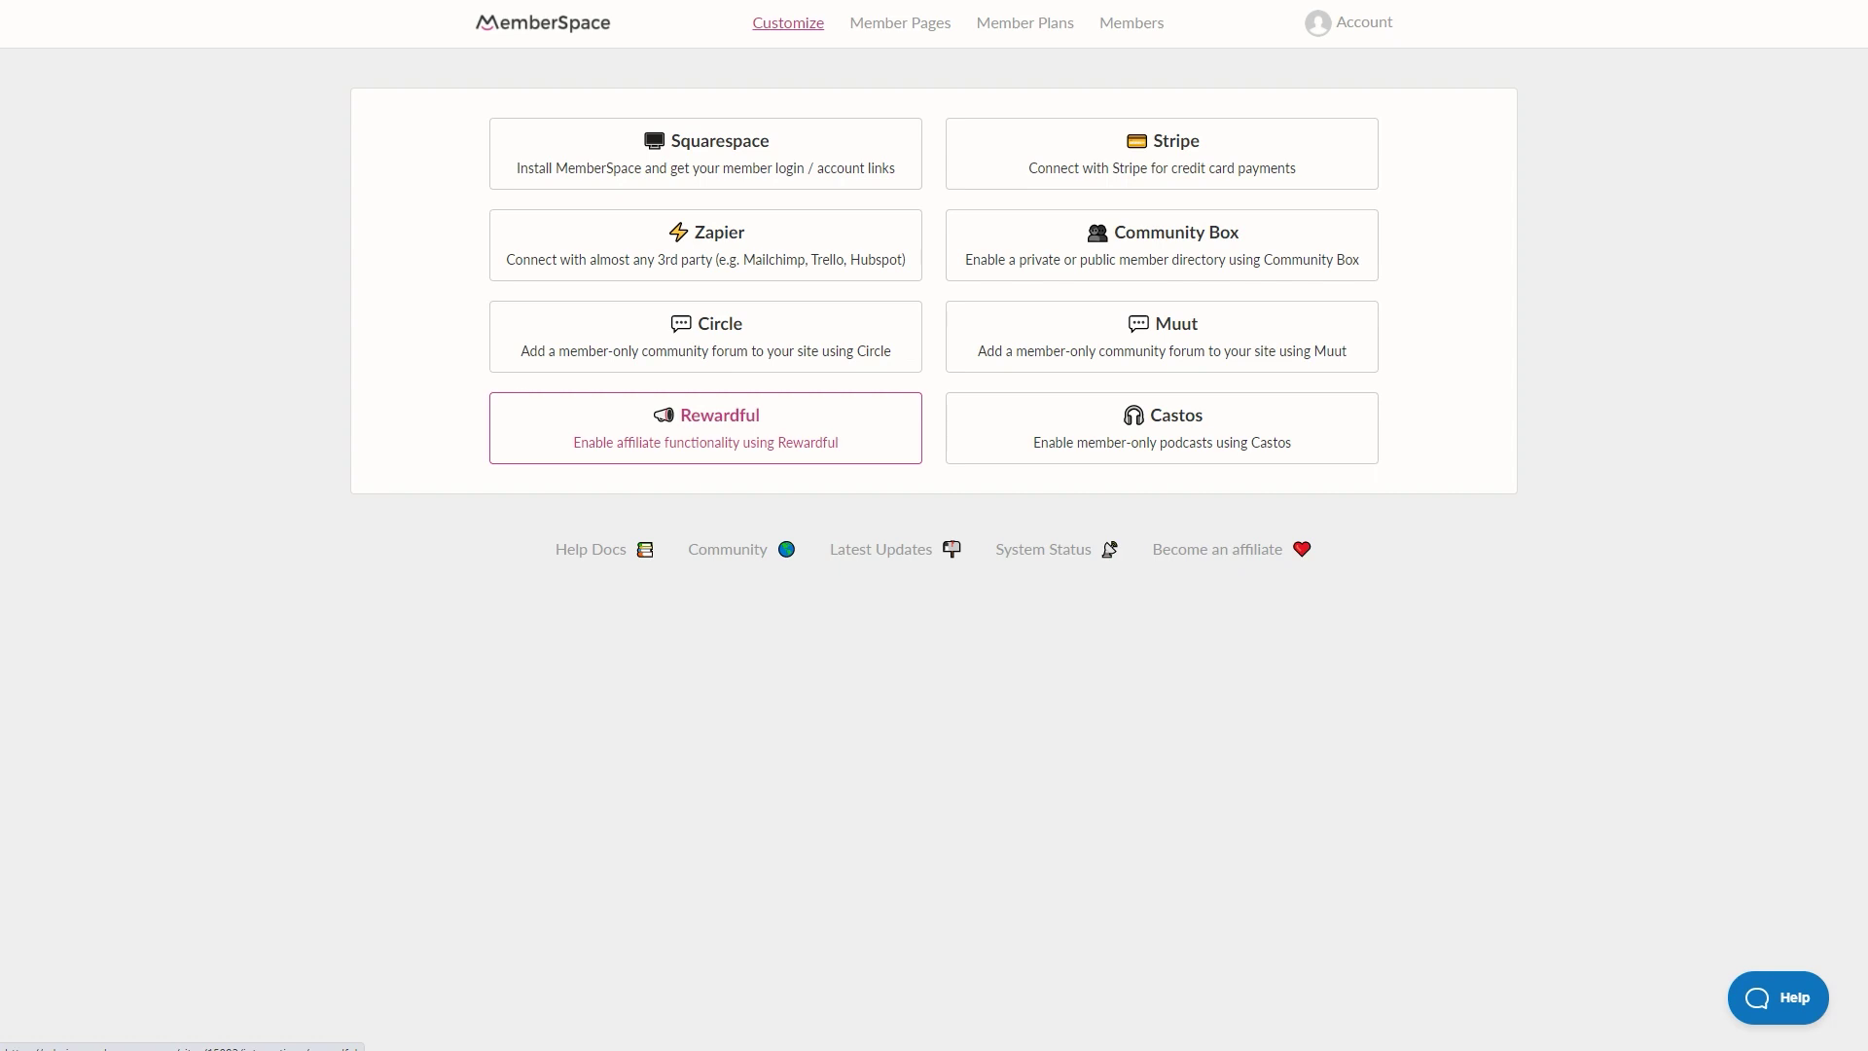
Open Rewardful's website from its MemberSpace integration card
left_click(704, 428)
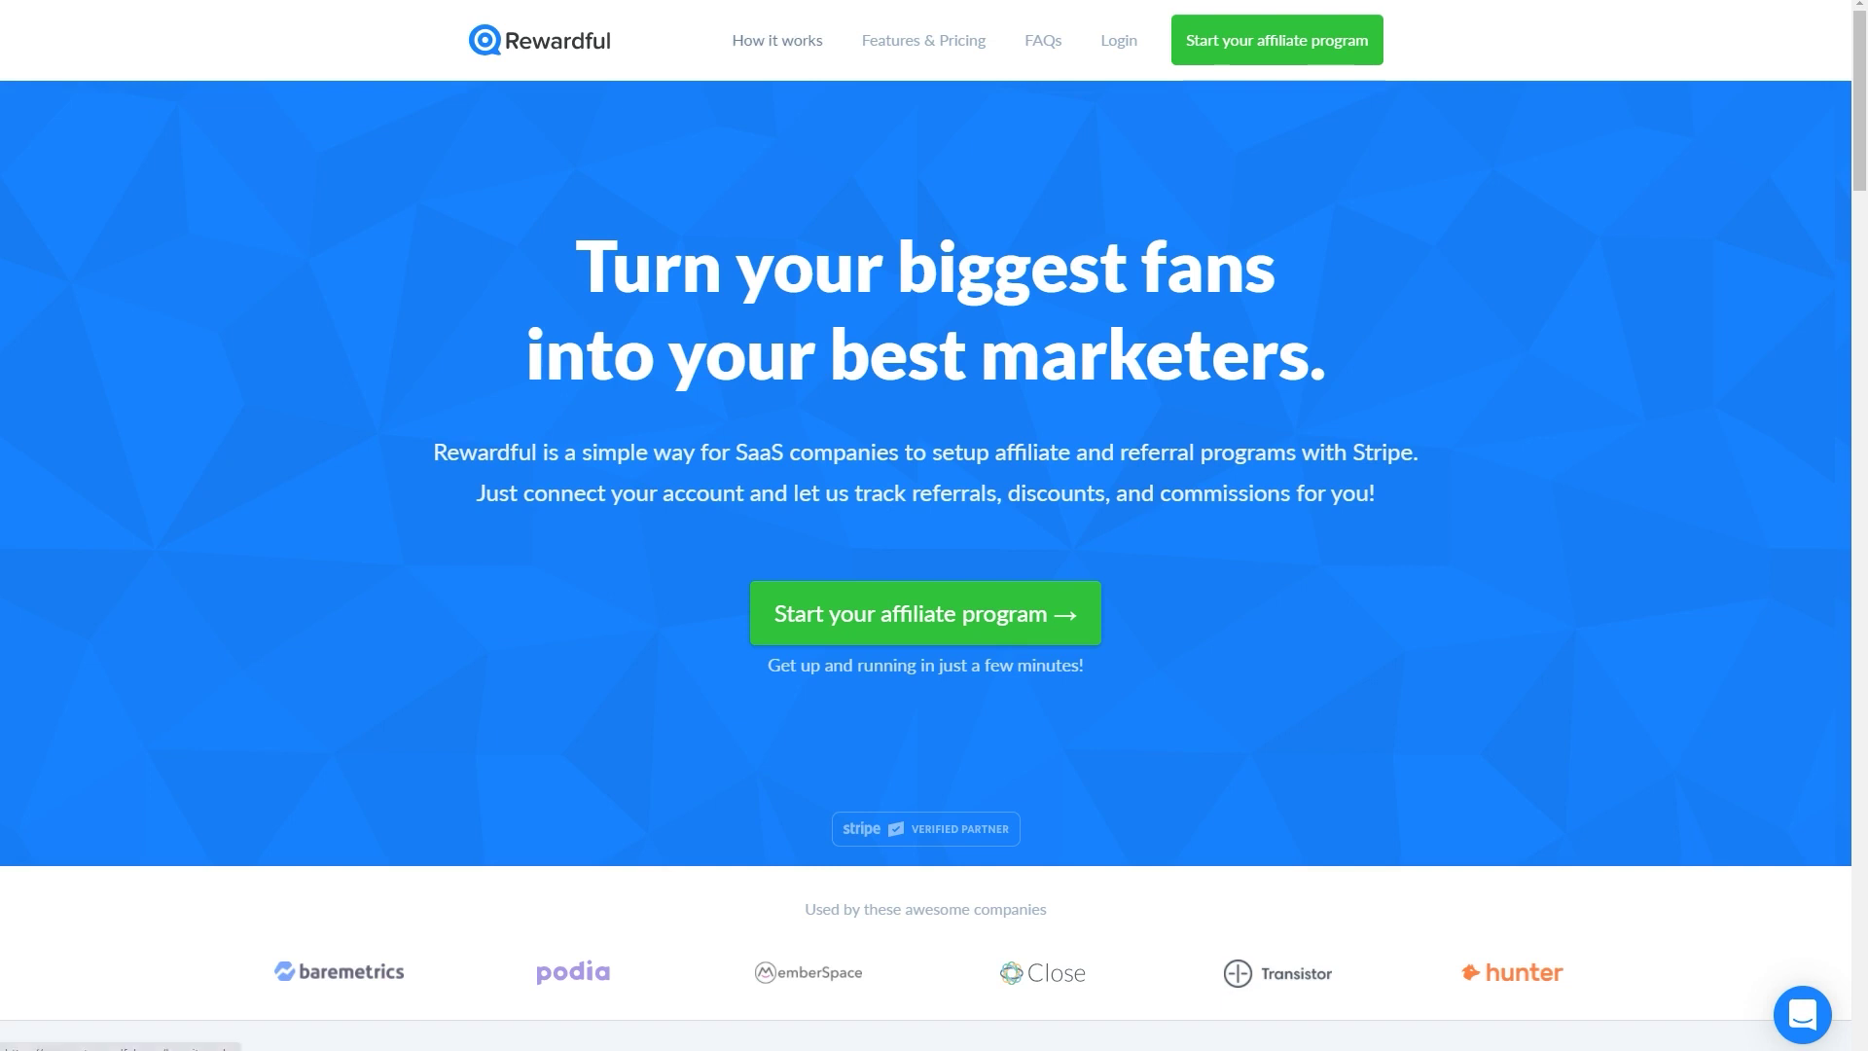
Go to Rewardful's 'How it works' page from the homepage
left_click(777, 39)
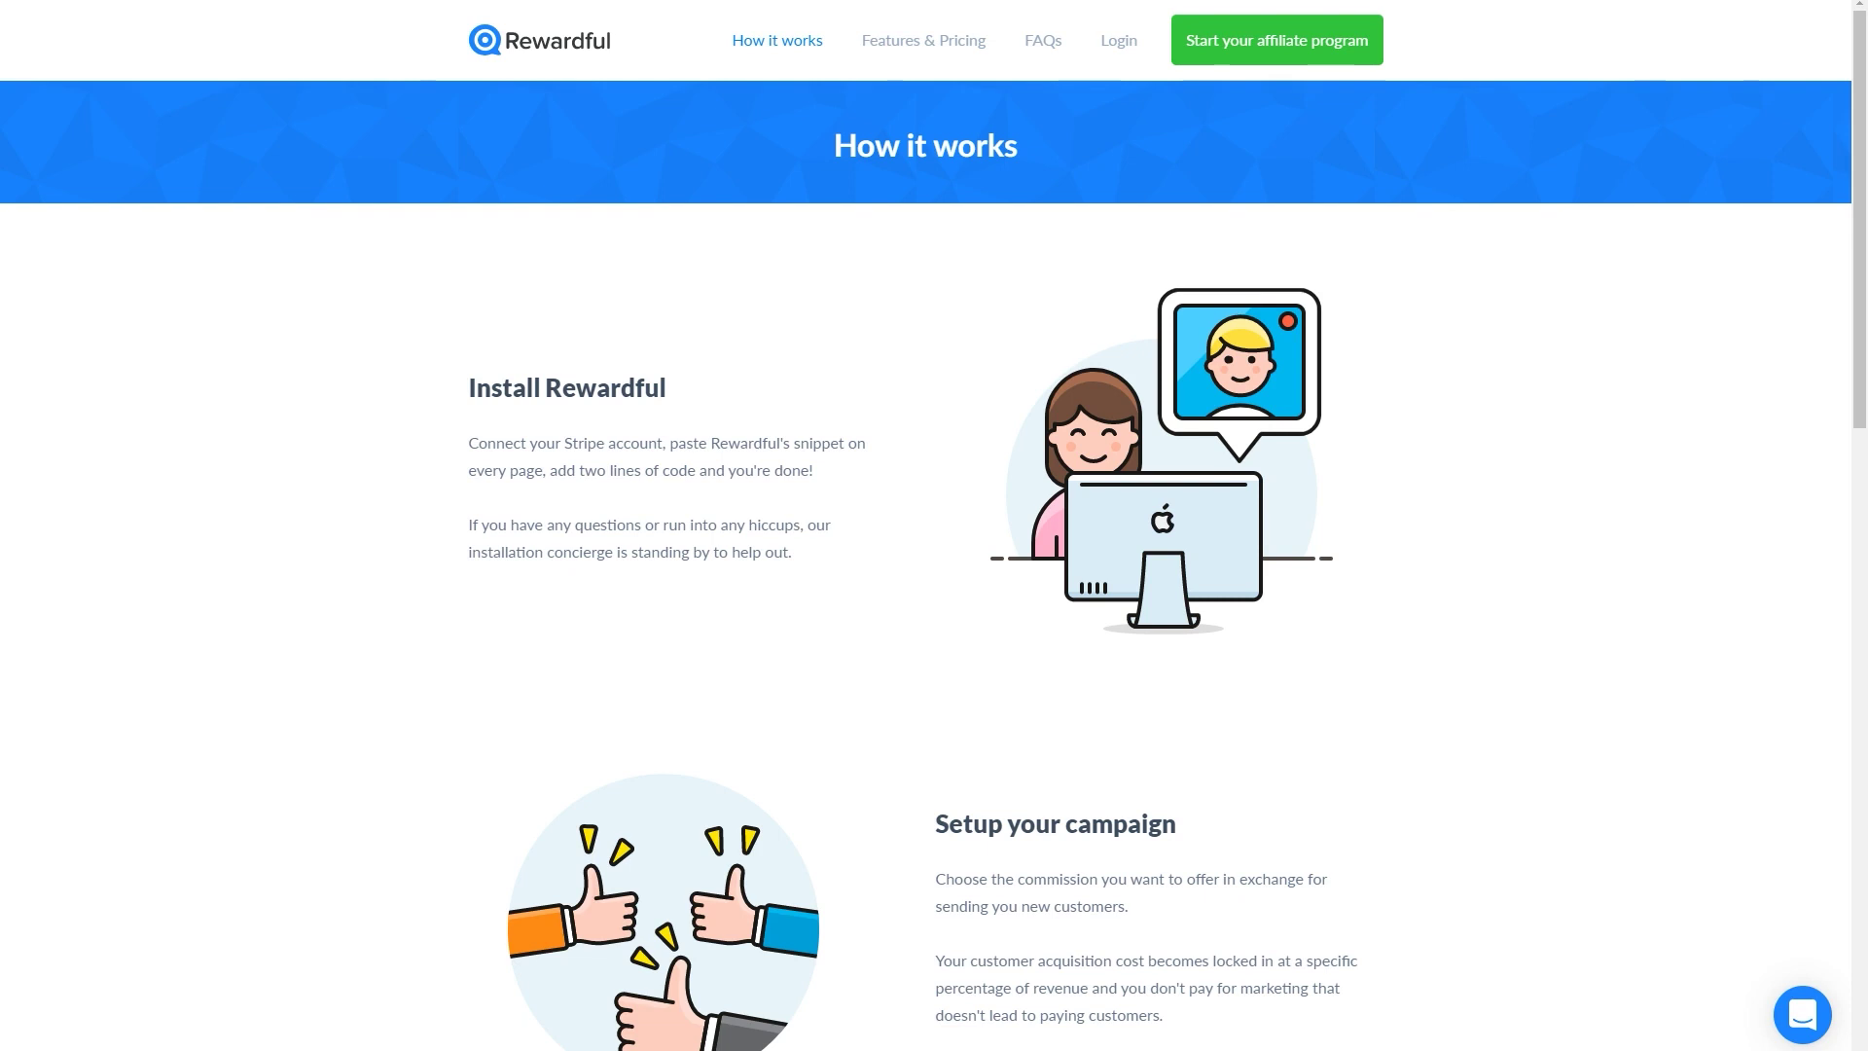
scroll(934, 525, "down", 3)
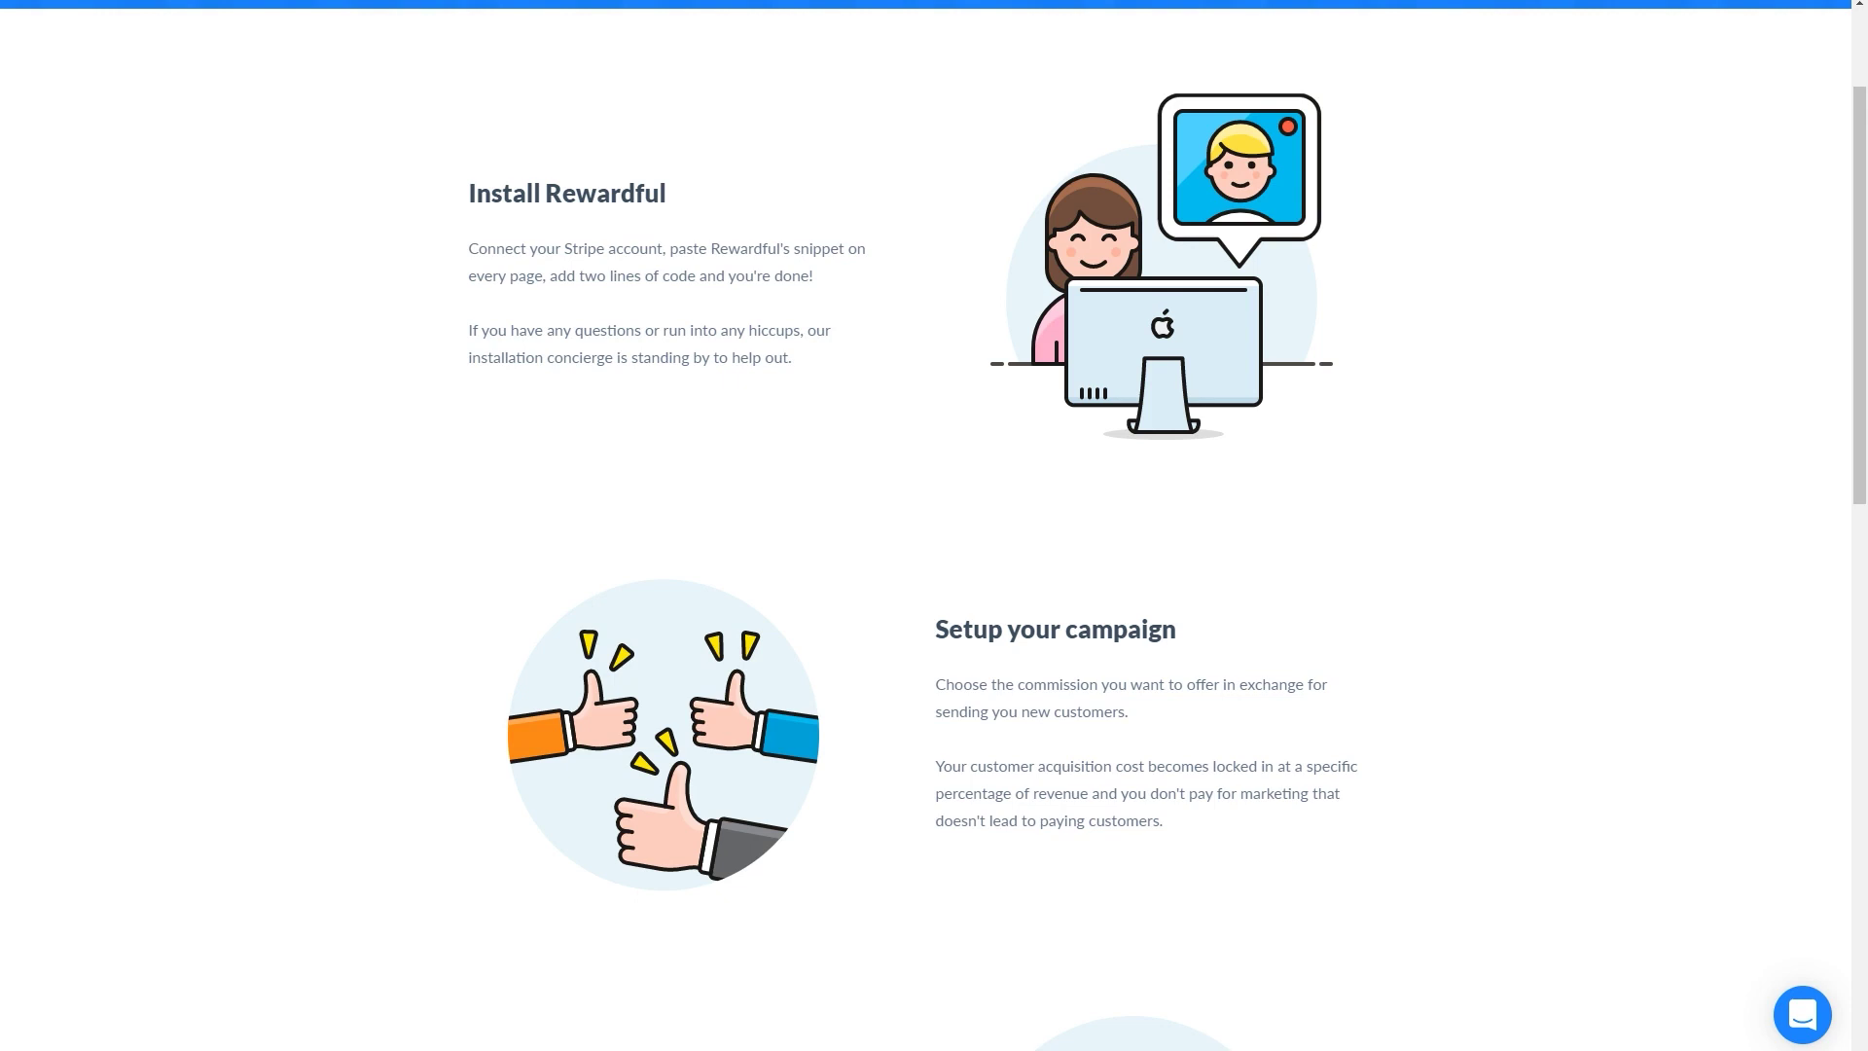
scroll(934, 525, "up", 5)
Go to the Rewardful account login page
left_click(1118, 43)
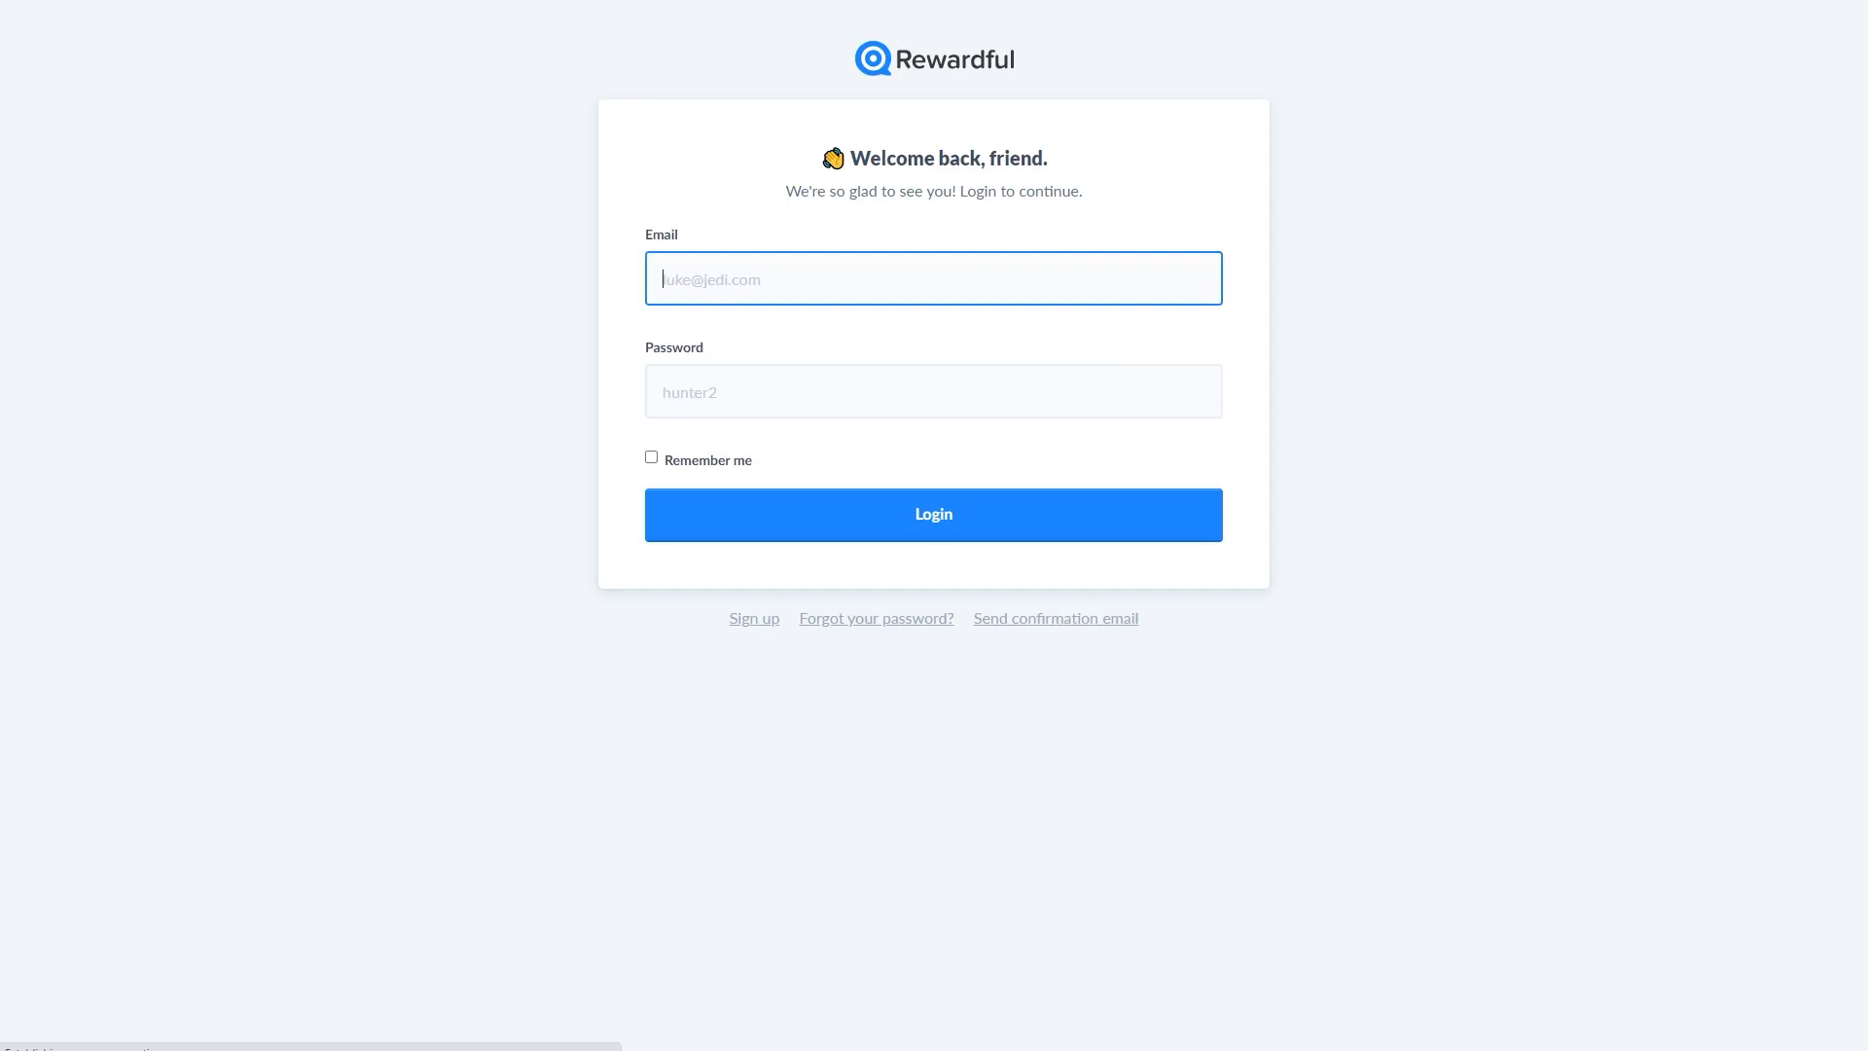